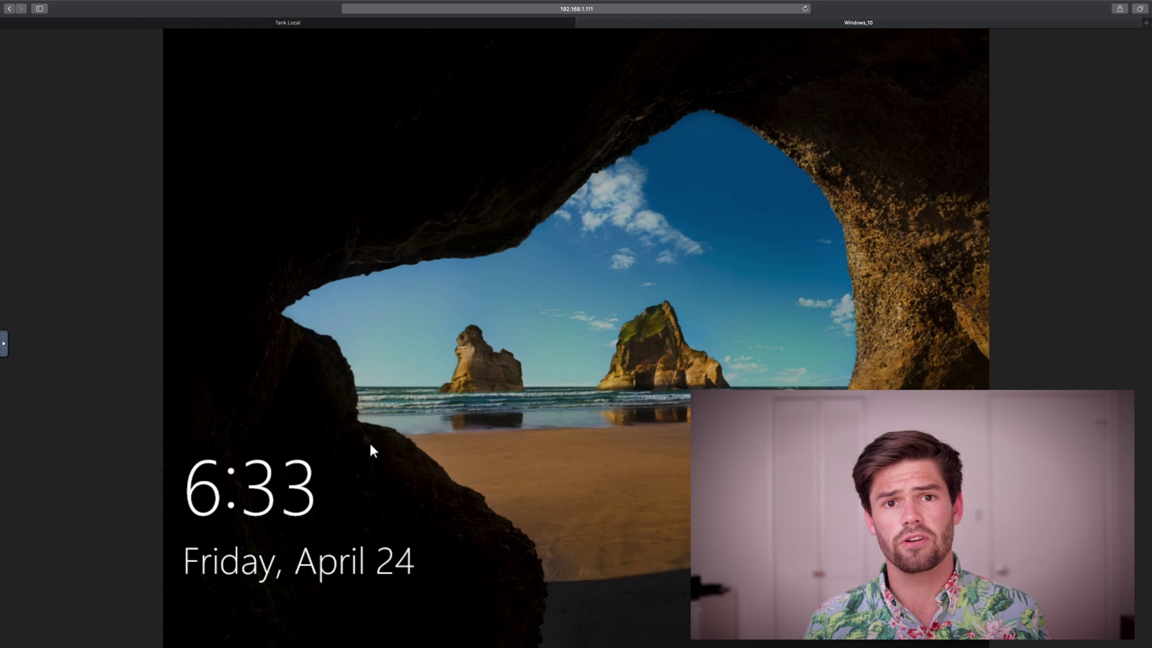
Unlock the Windows 10 virtual machine by entering the account password
{"action": "left_click", "coordinate": [465, 475]}
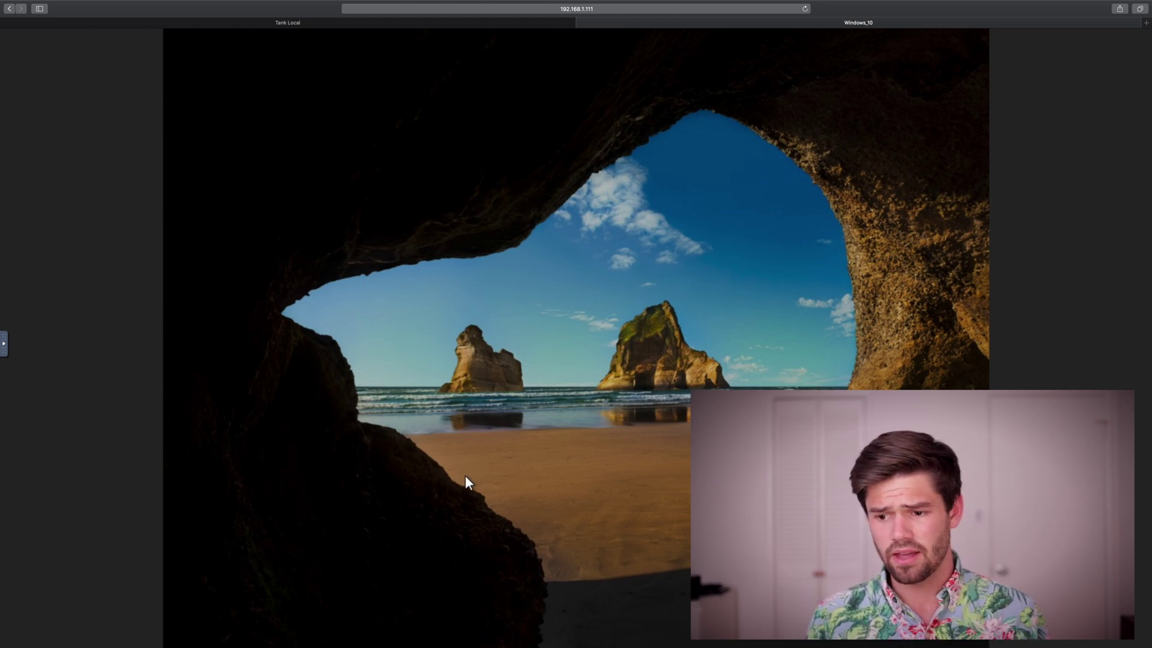
{"action": "type", "text": "••••••"}
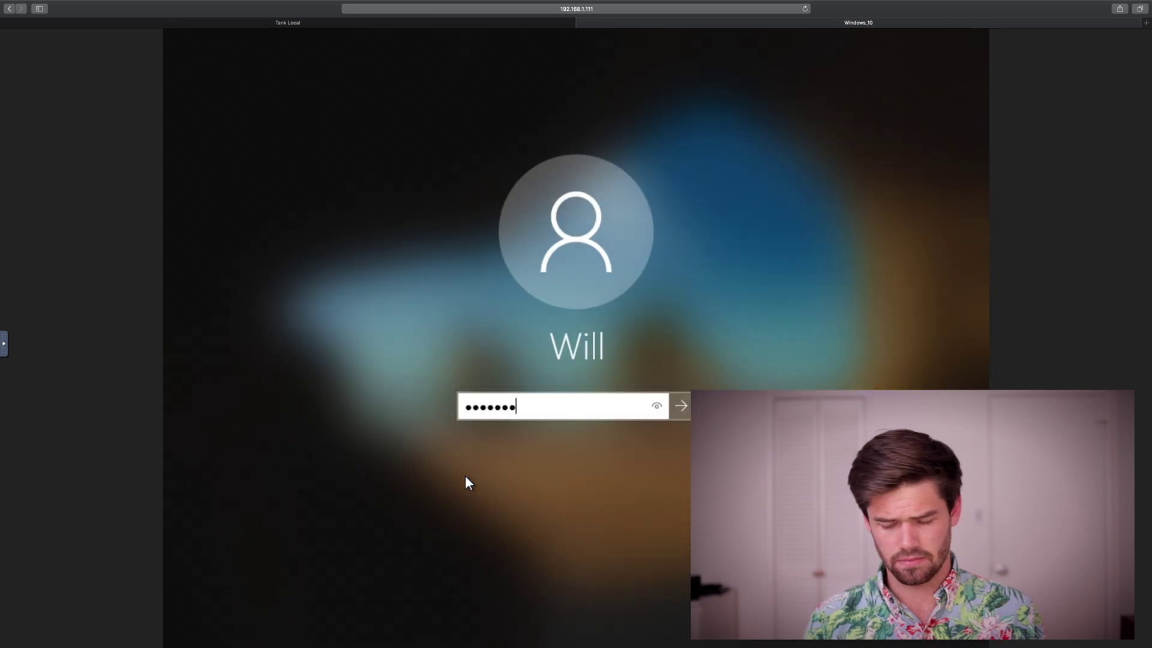
{"action": "key", "text": "Return"}
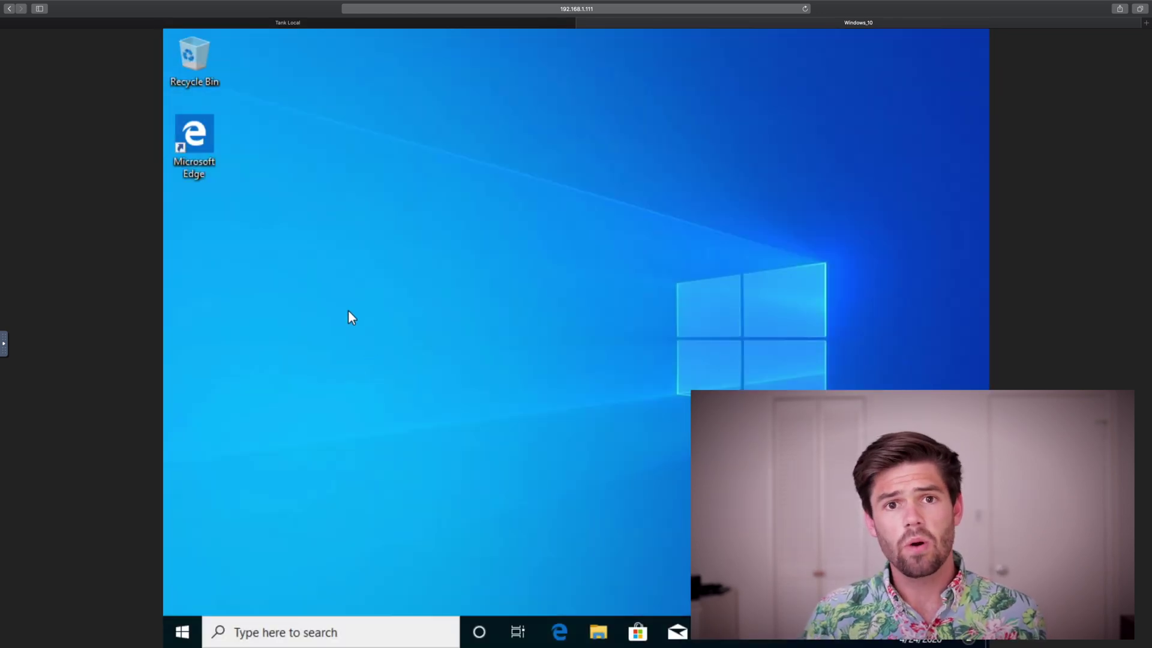
Find the Remote Desktop page in Windows Settings, turn on Enable Remote Desktop and confirm it
{"action": "left_click", "coordinate": [194, 630]}
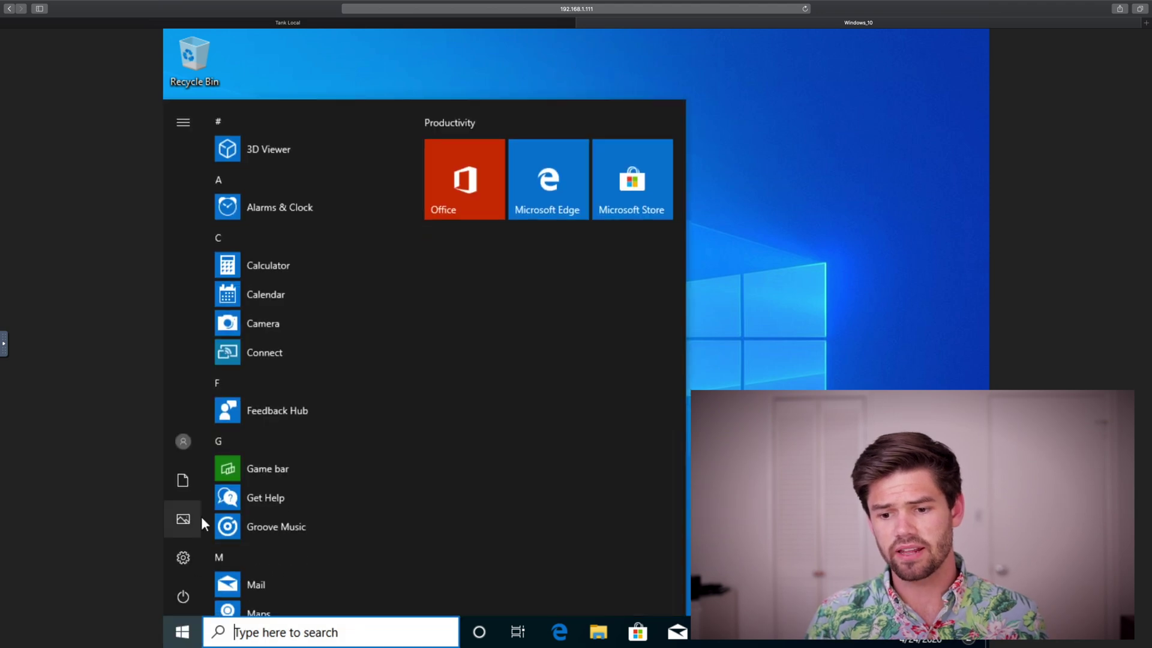
{"action": "left_click", "coordinate": [189, 559]}
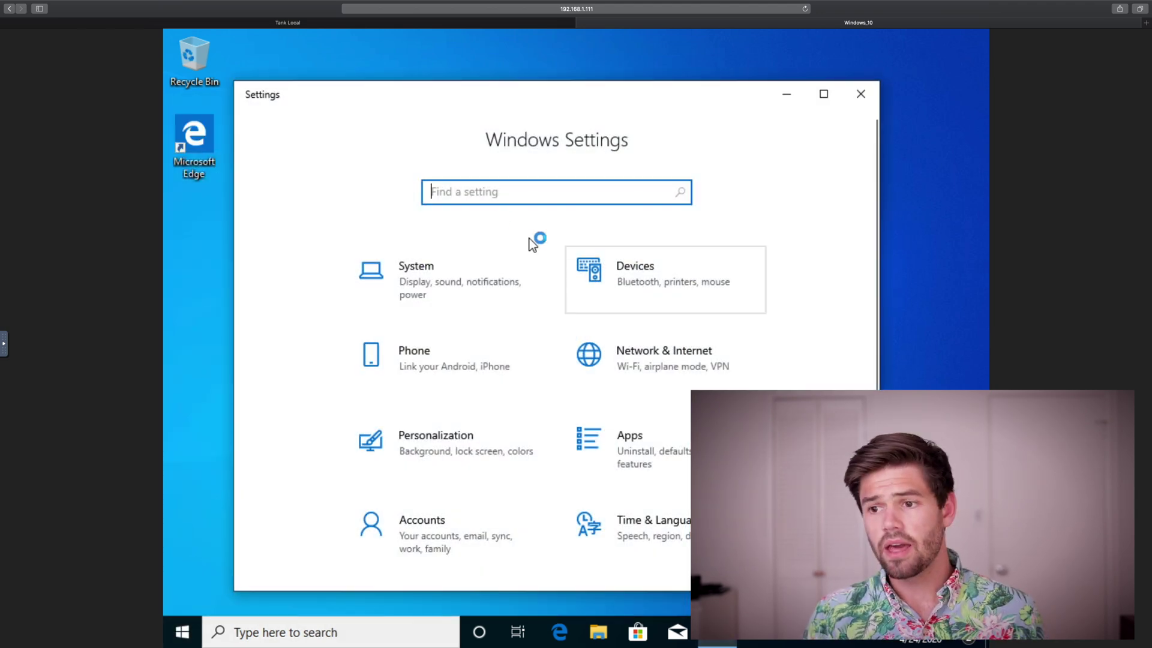
{"action": "type", "text": "remote desk"}
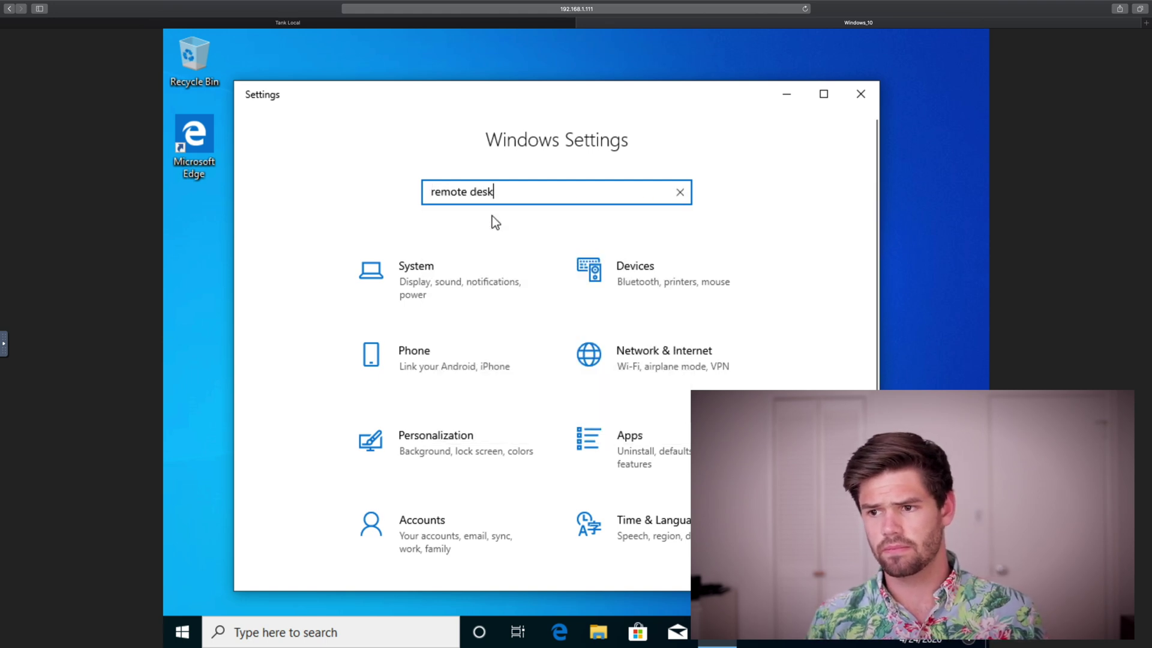
{"action": "key", "text": "Return"}
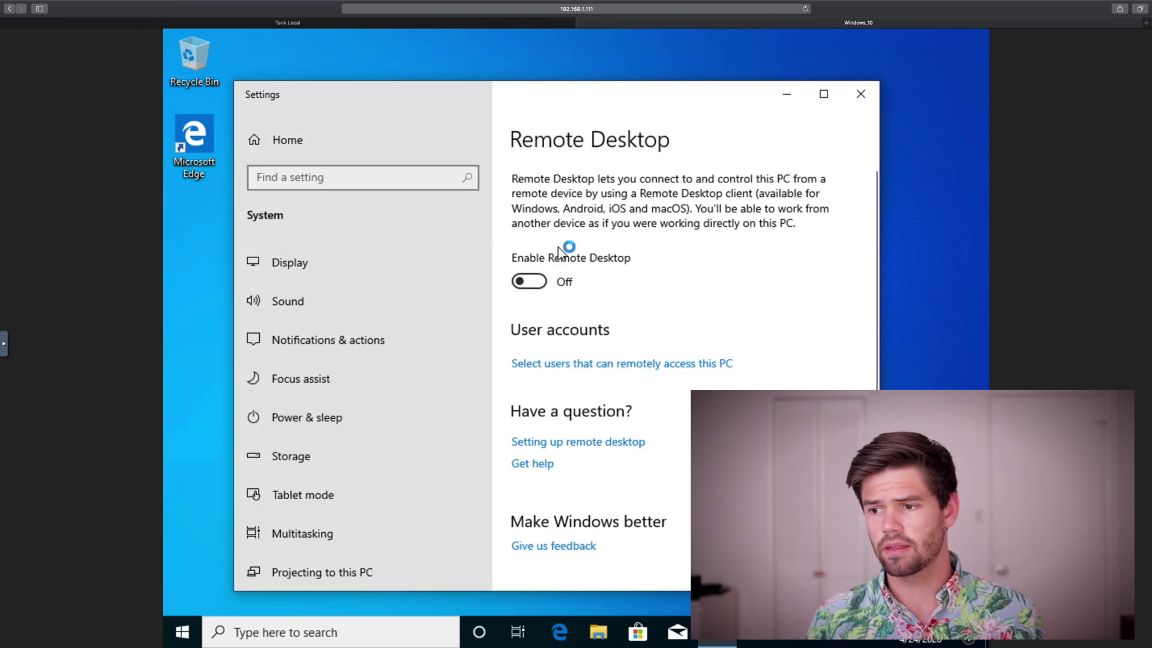
{"action": "left_click", "coordinate": [531, 282]}
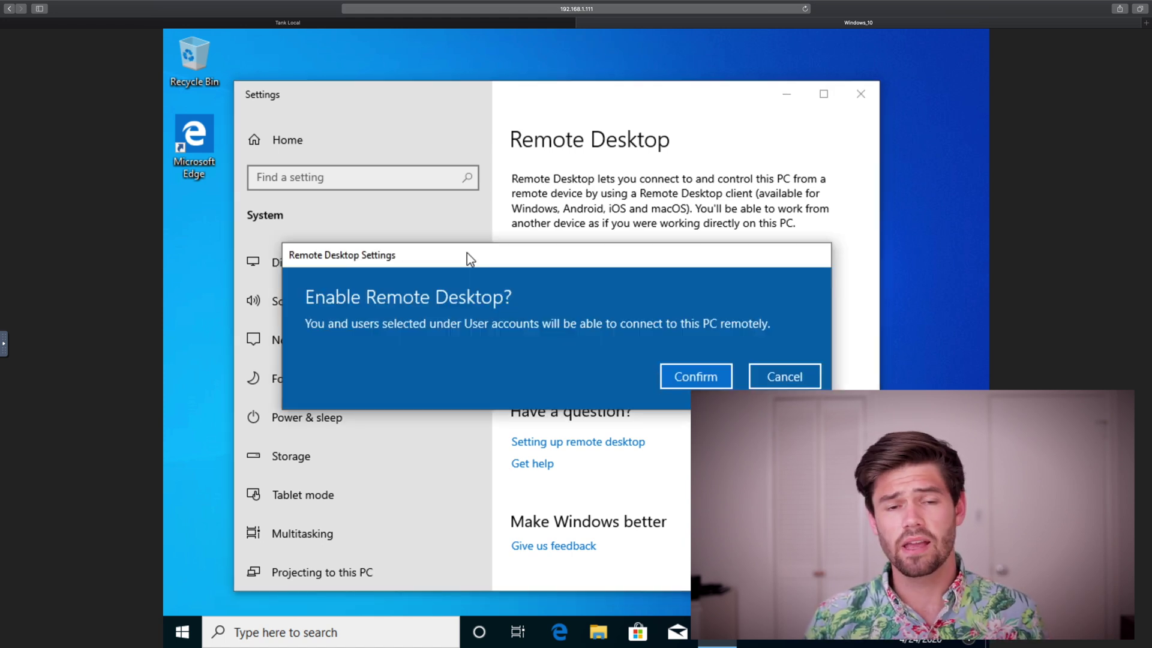
{"action": "left_click", "coordinate": [673, 368]}
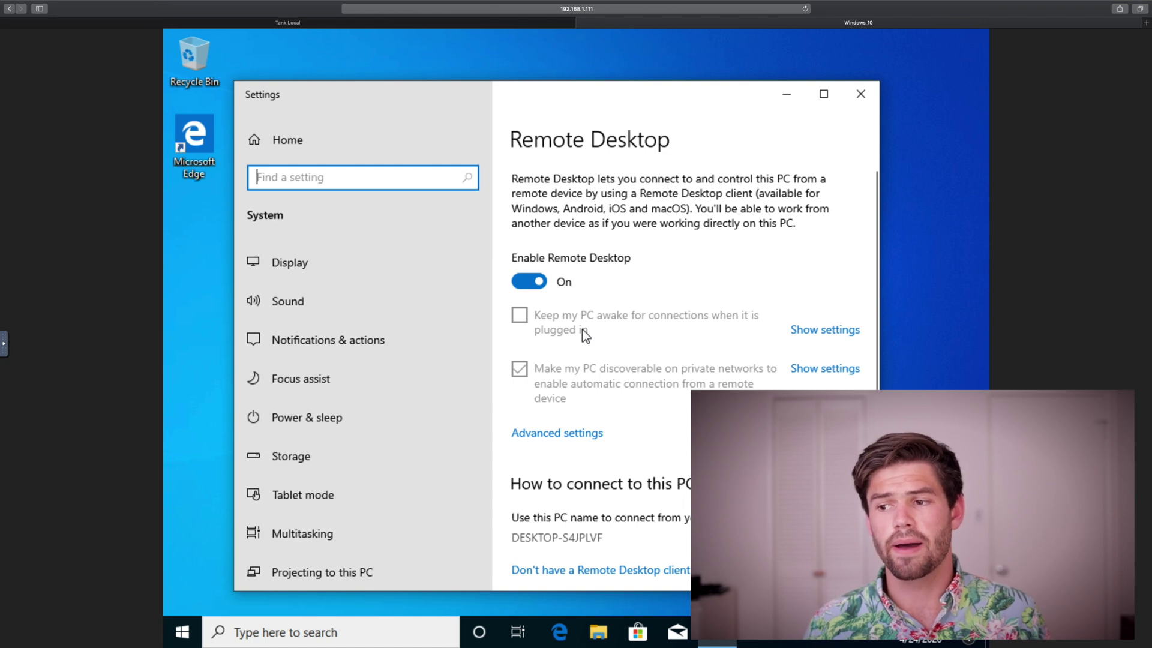
Examine the Power & sleep options for the screen turn-off time when plugged in, and close Settings
{"action": "left_click", "coordinate": [799, 330]}
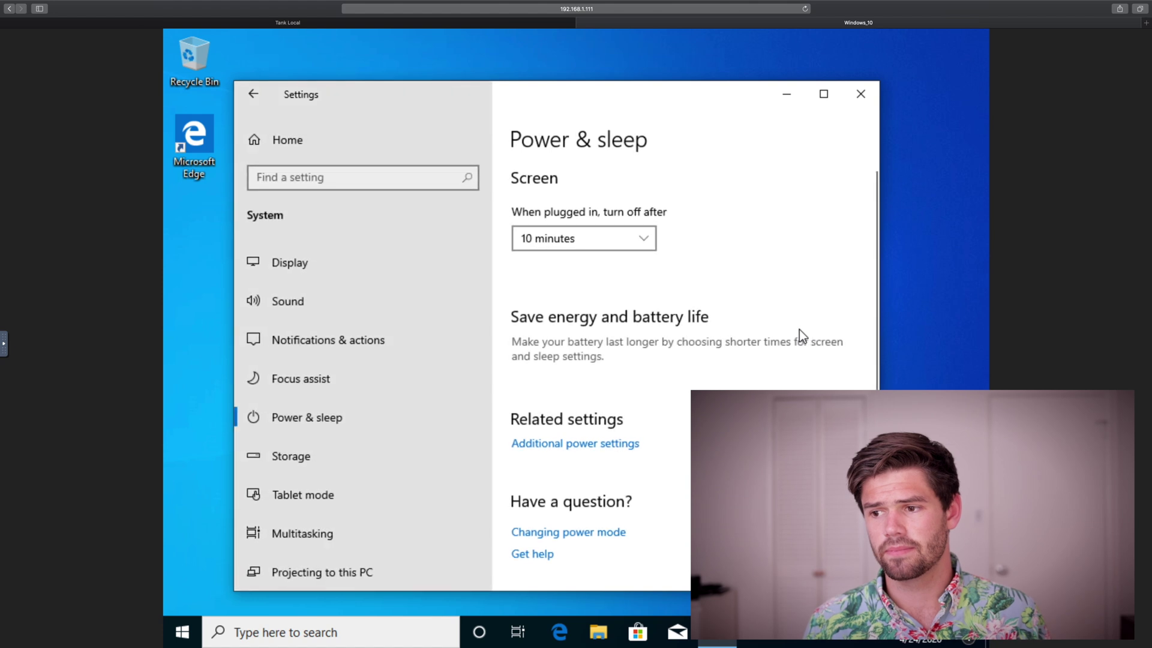
{"action": "left_click", "coordinate": [596, 238]}
{"action": "scroll", "coordinate": [548, 223], "scroll_direction": "up", "scroll_amount": 1}
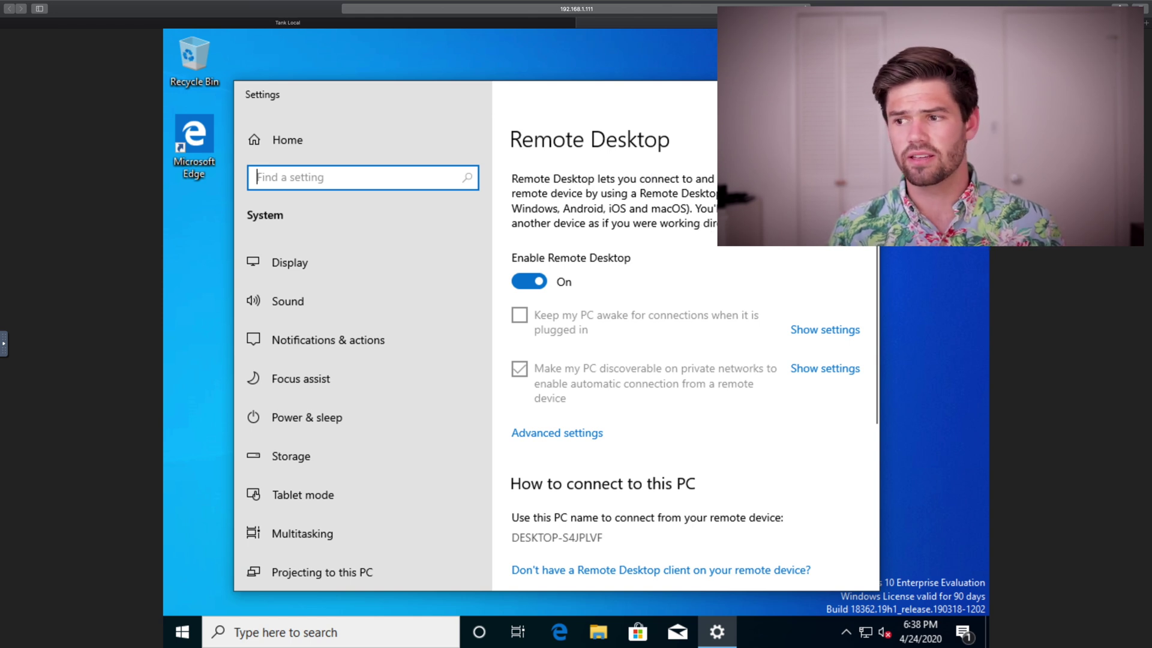
{"action": "left_click", "coordinate": [862, 94]}
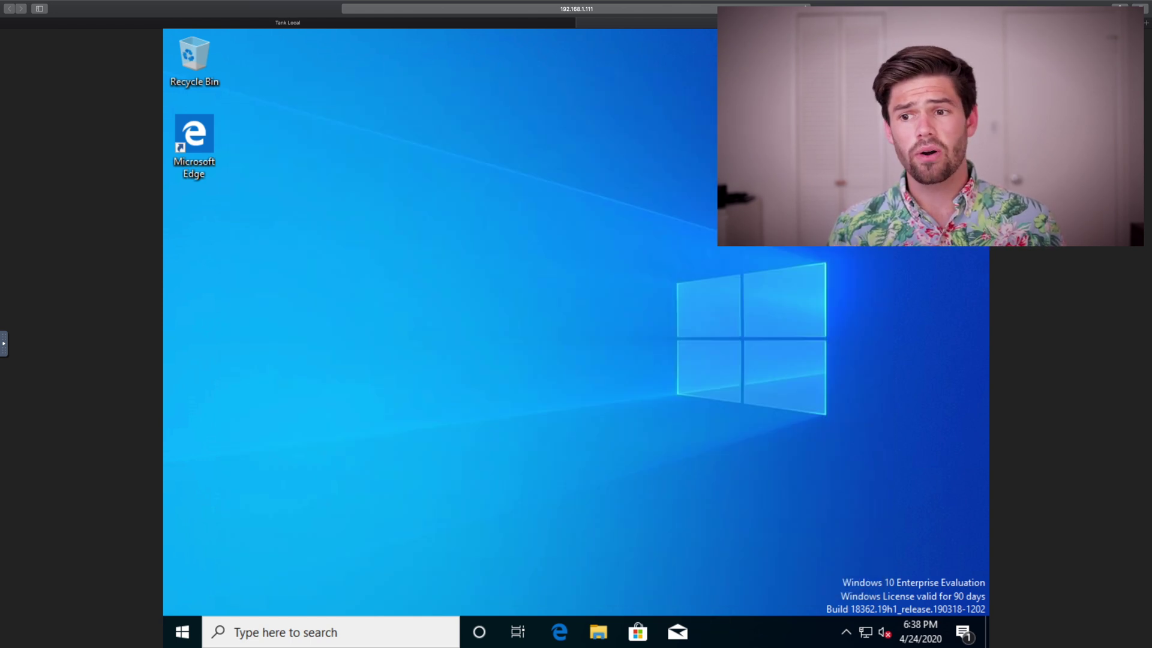
Open the IP settings of the current network connection for editing and switch the assignment to Manual
{"action": "left_click", "coordinate": [865, 640]}
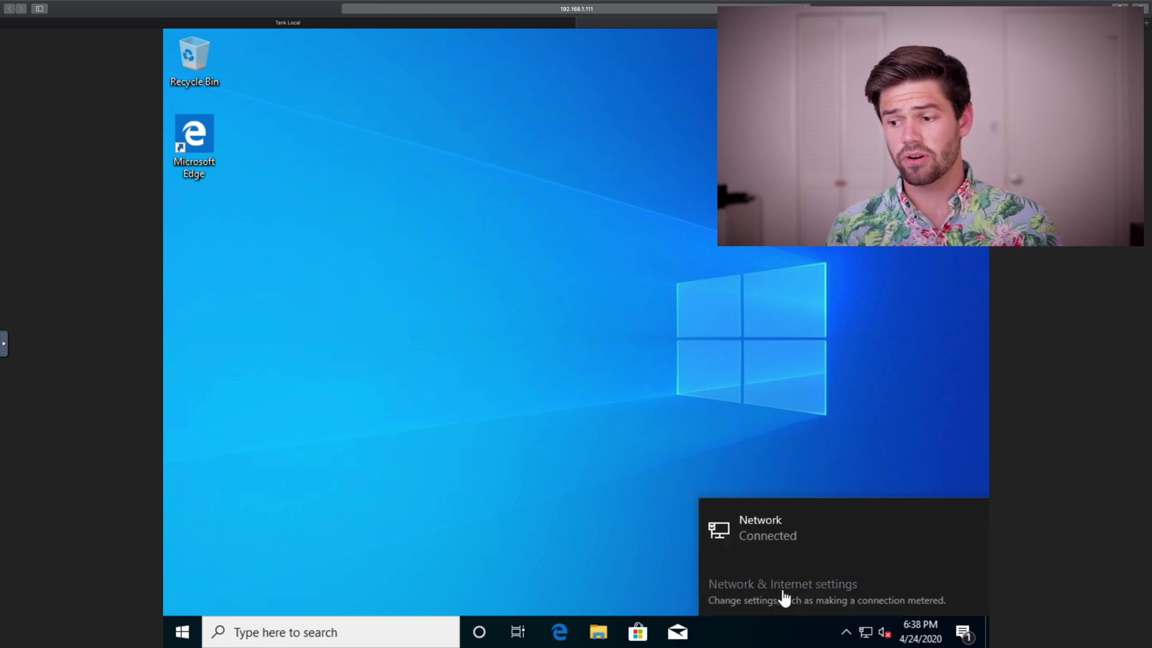
{"action": "left_click", "coordinate": [732, 584]}
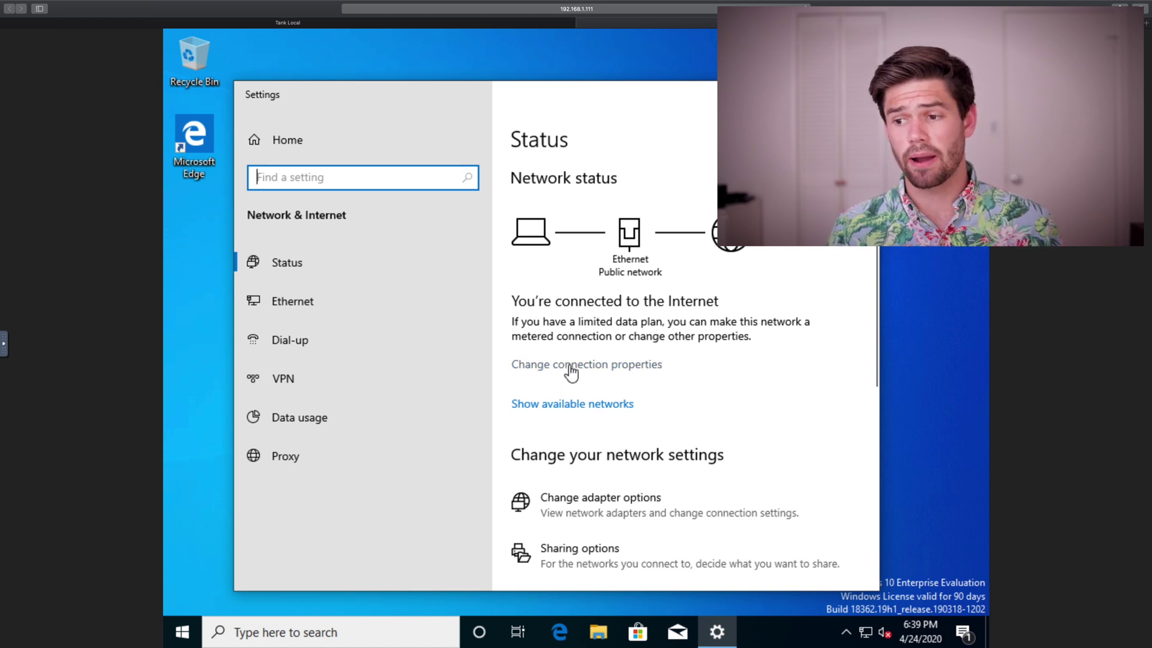
{"action": "left_click", "coordinate": [568, 366]}
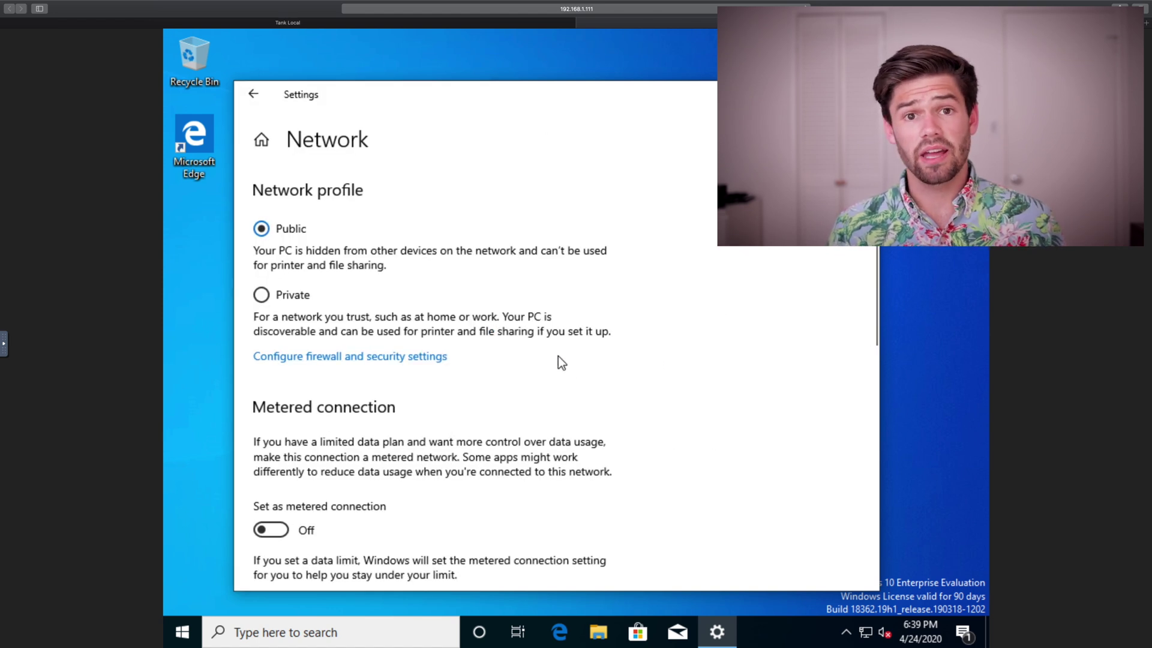
{"action": "scroll", "coordinate": [558, 362], "scroll_direction": "down", "scroll_amount": 8}
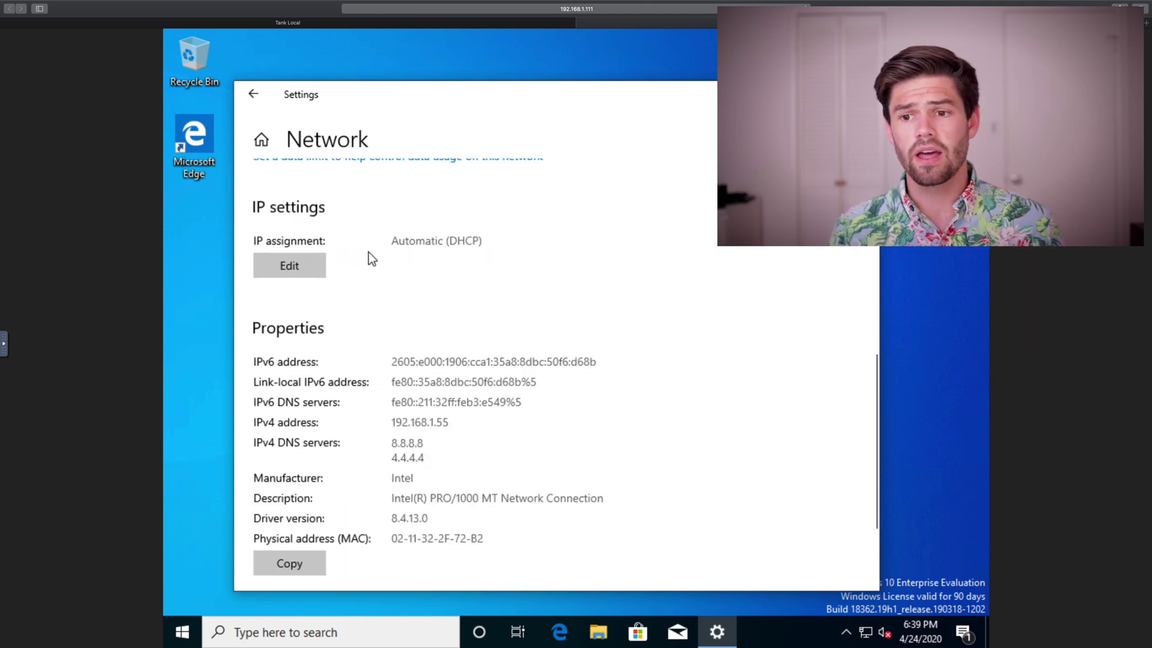
{"action": "left_click", "coordinate": [281, 267]}
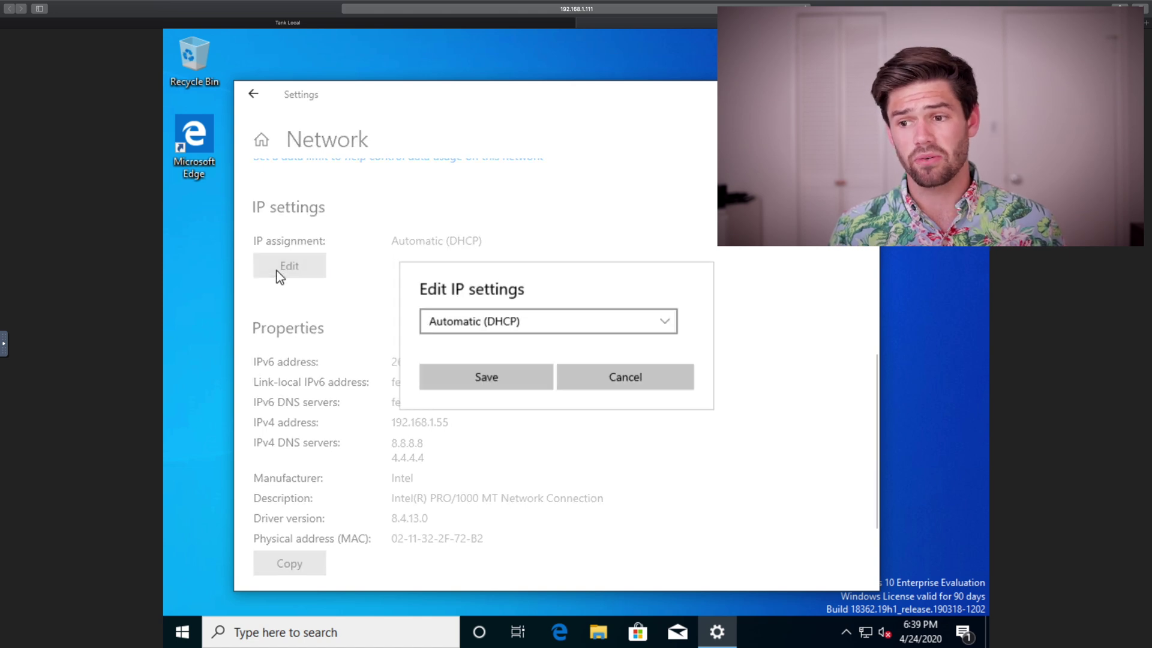
{"action": "left_click", "coordinate": [536, 322]}
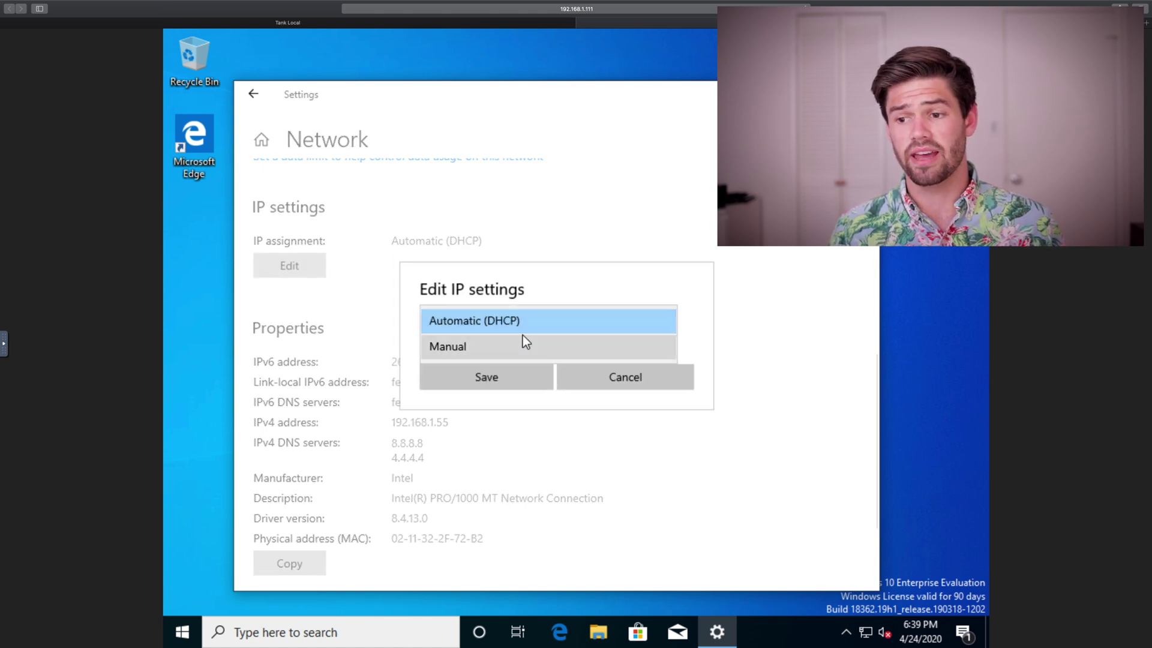
{"action": "left_click", "coordinate": [516, 339]}
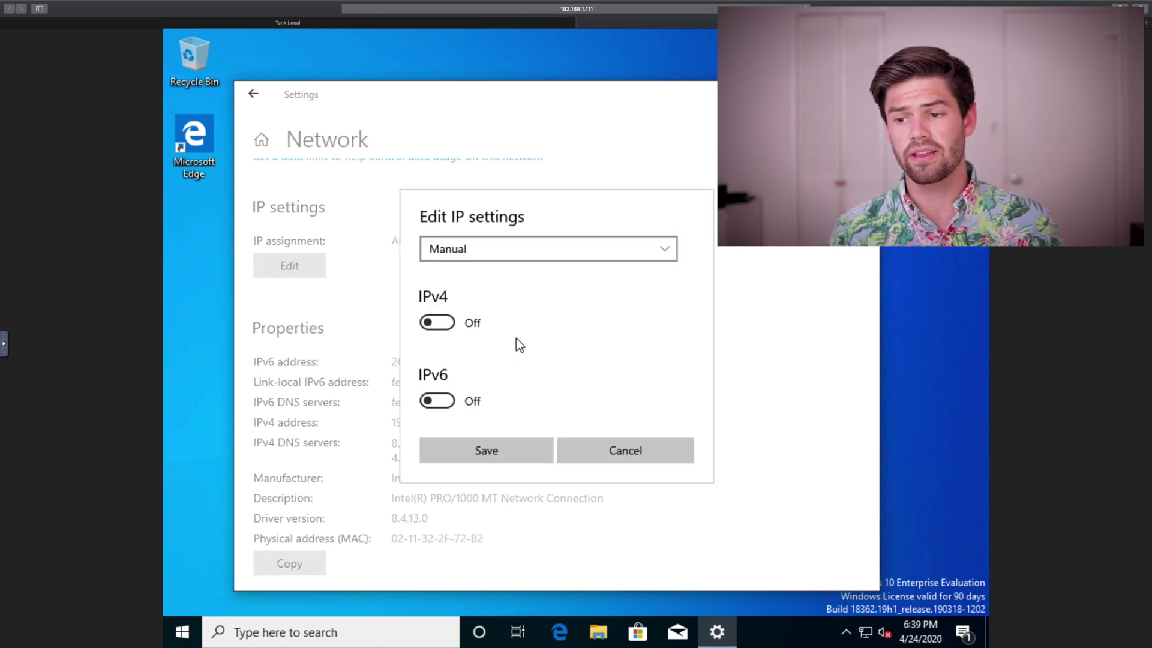
Enable manual IPv4 with IP address 192.168.1.155 and subnet prefix length 24
{"action": "left_click", "coordinate": [432, 322]}
{"action": "left_click", "coordinate": [475, 280]}
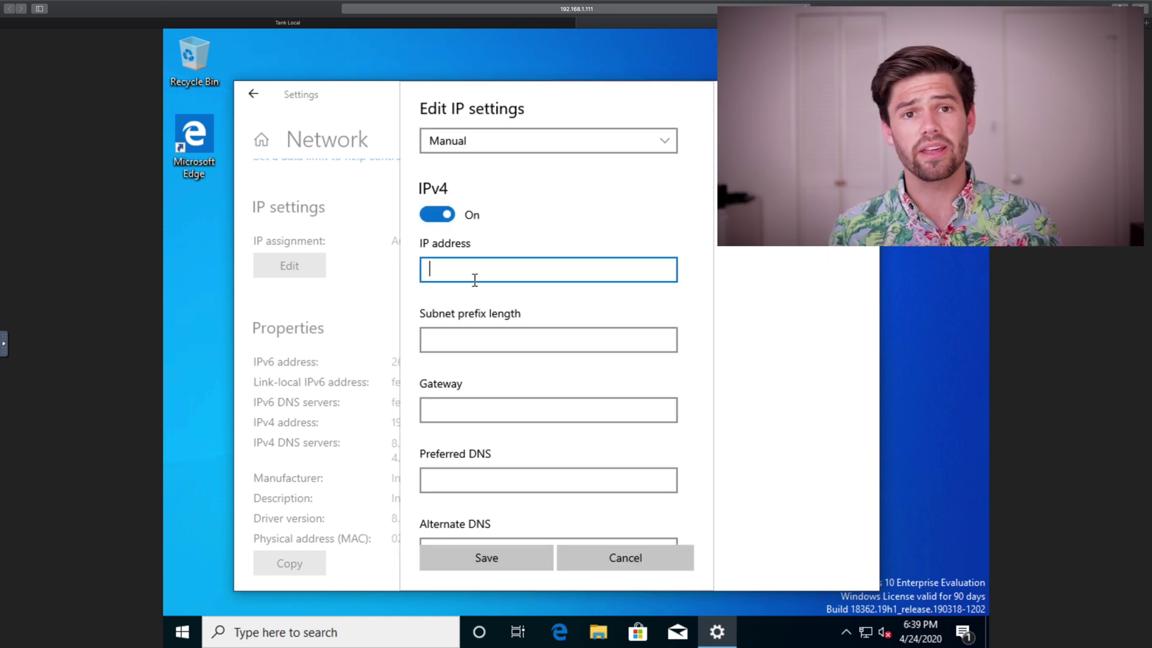
{"action": "scroll", "coordinate": [474, 280], "scroll_direction": "down", "scroll_amount": 2}
{"action": "type", "text": "192.168.1.155"}
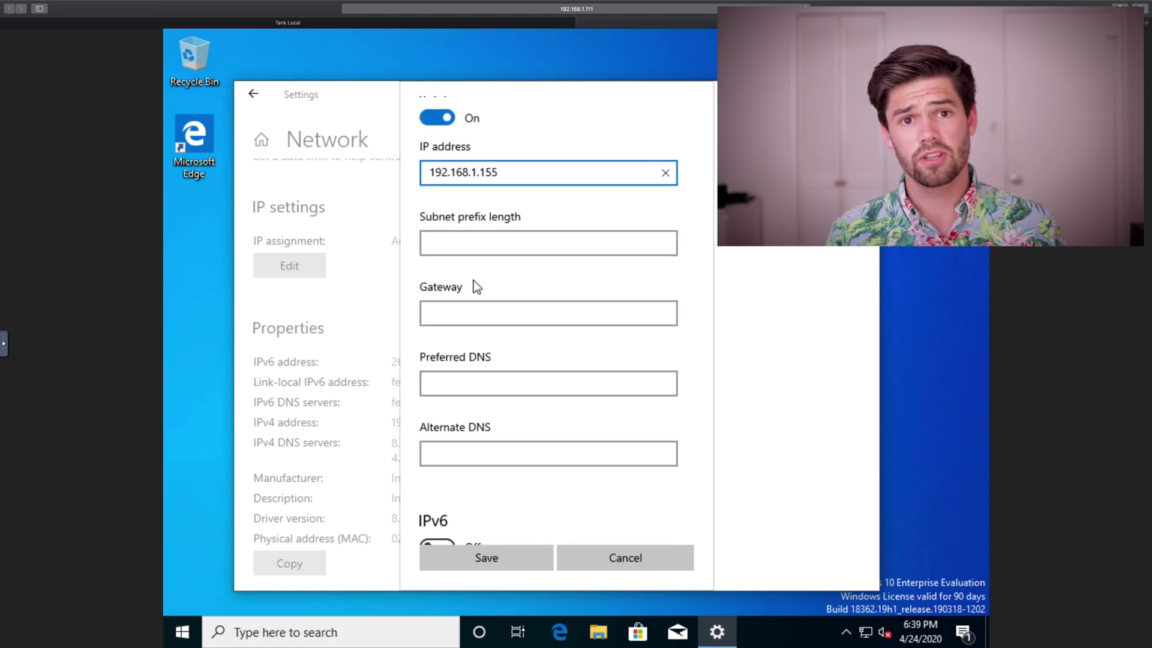
{"action": "key", "text": "Tab"}
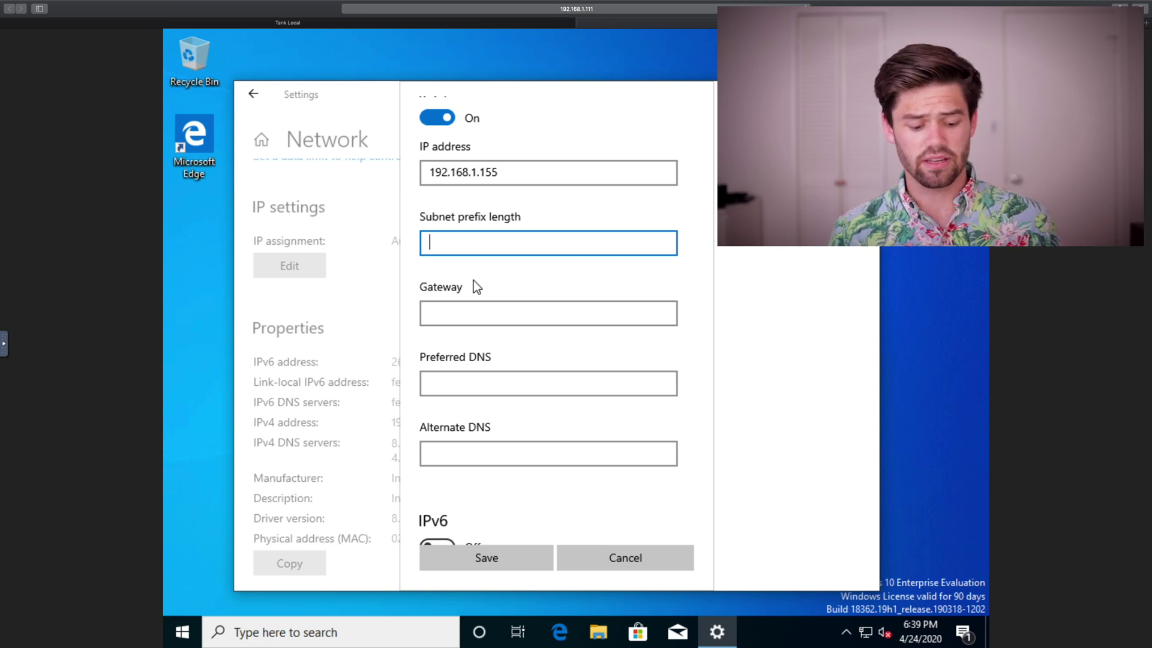
{"action": "type", "text": "24"}
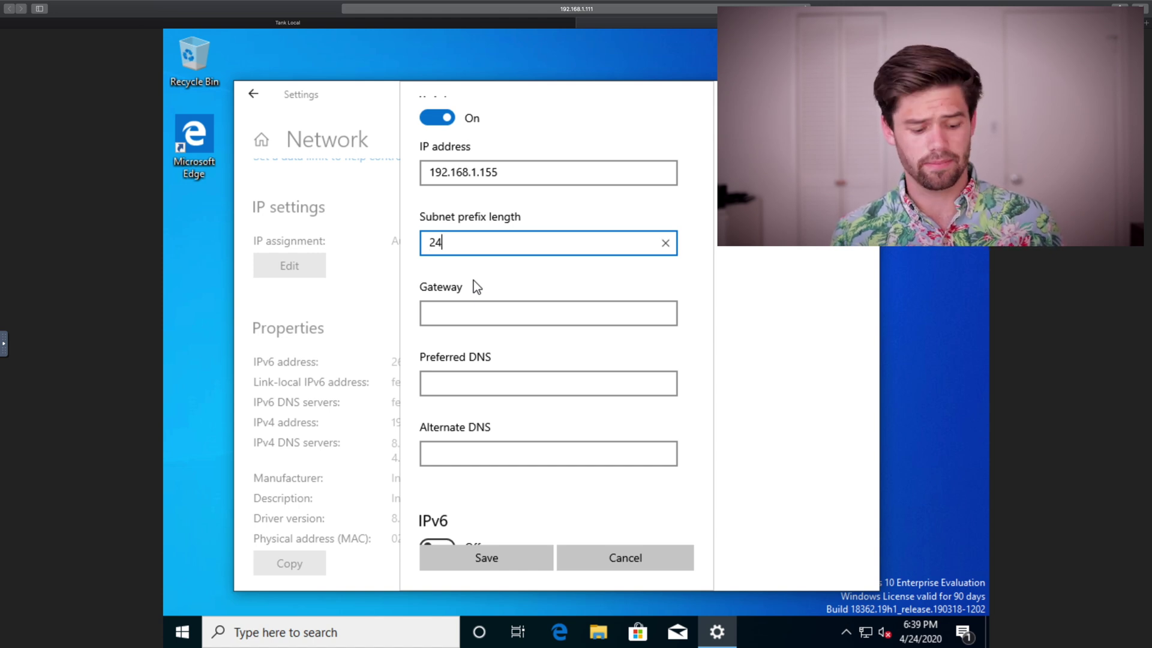
{"action": "key", "text": "Tab"}
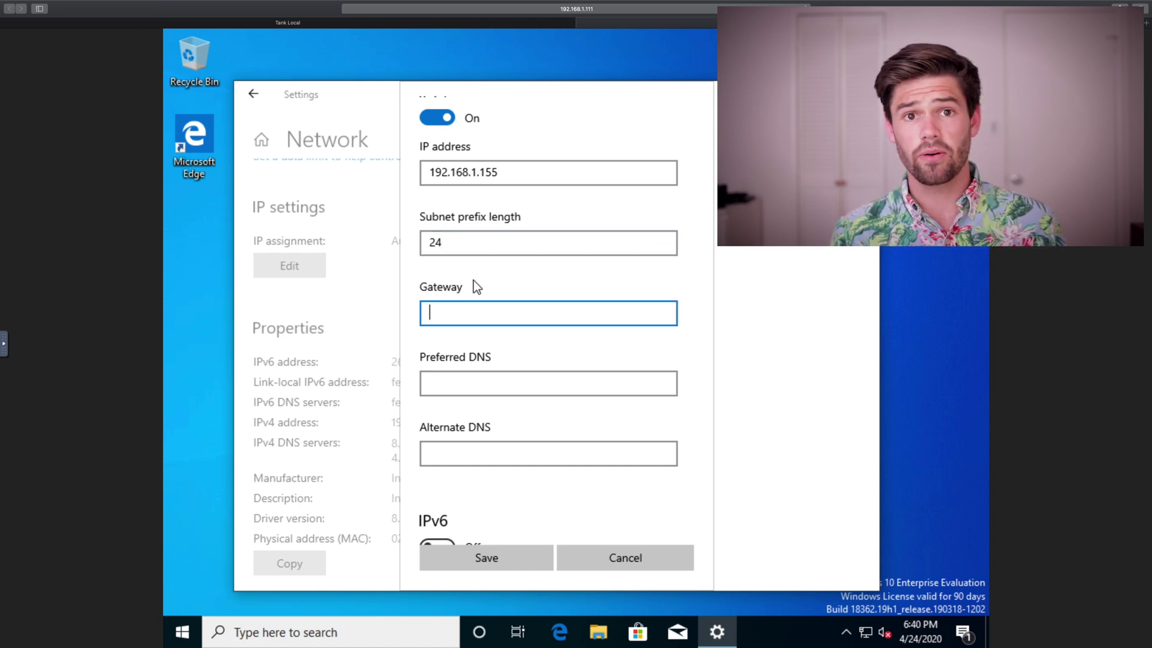
Set the gateway to 192.168.1.1 and the preferred DNS to 8.8.8.8, save the IP settings and close Settings
{"action": "type", "text": "192.1"}
{"action": "key", "text": "BackSpace"}
{"action": "key", "text": "BackSpace"}
{"action": "type", "text": ".168.1.1"}
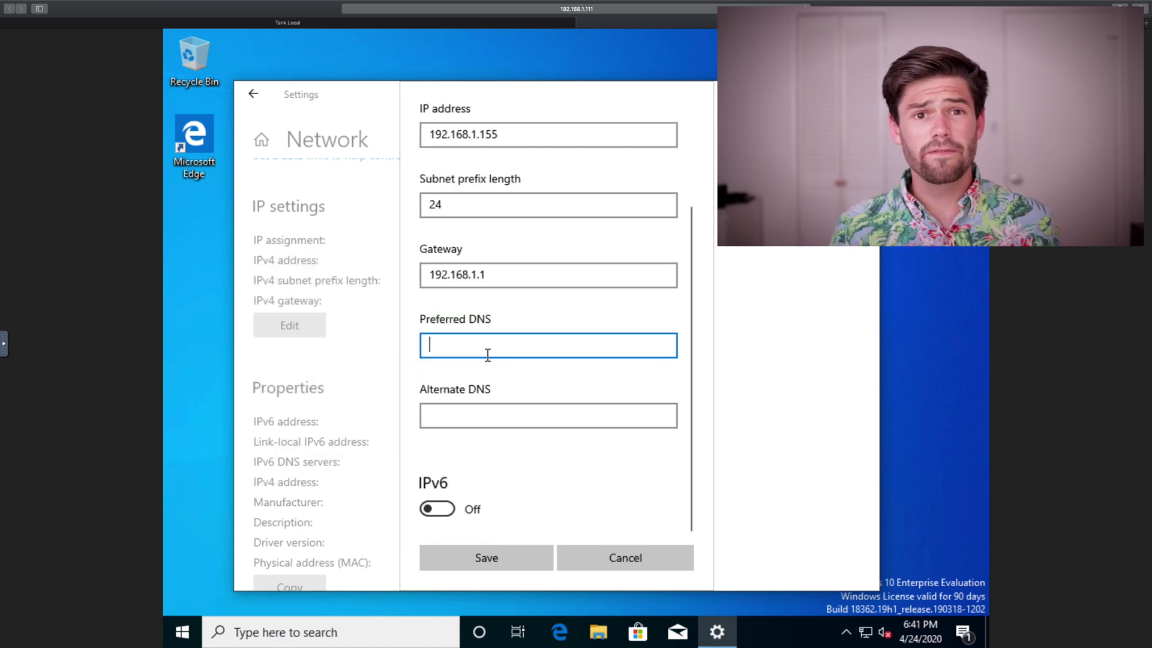
{"action": "type", "text": "8."}
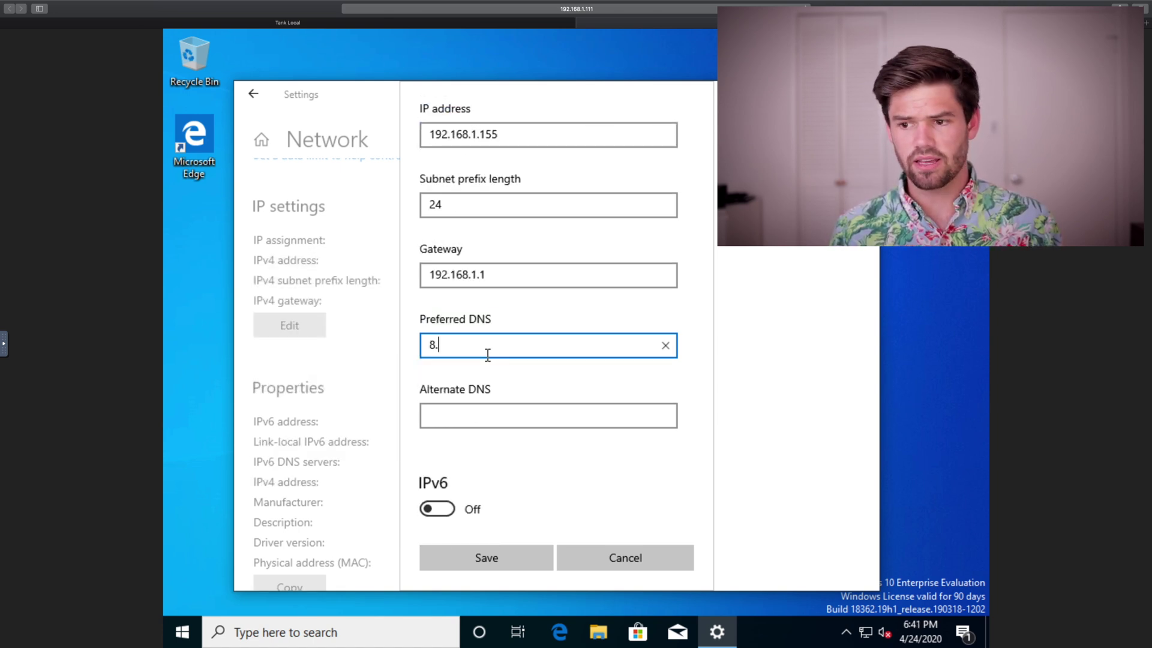
{"action": "type", "text": "8.8.8"}
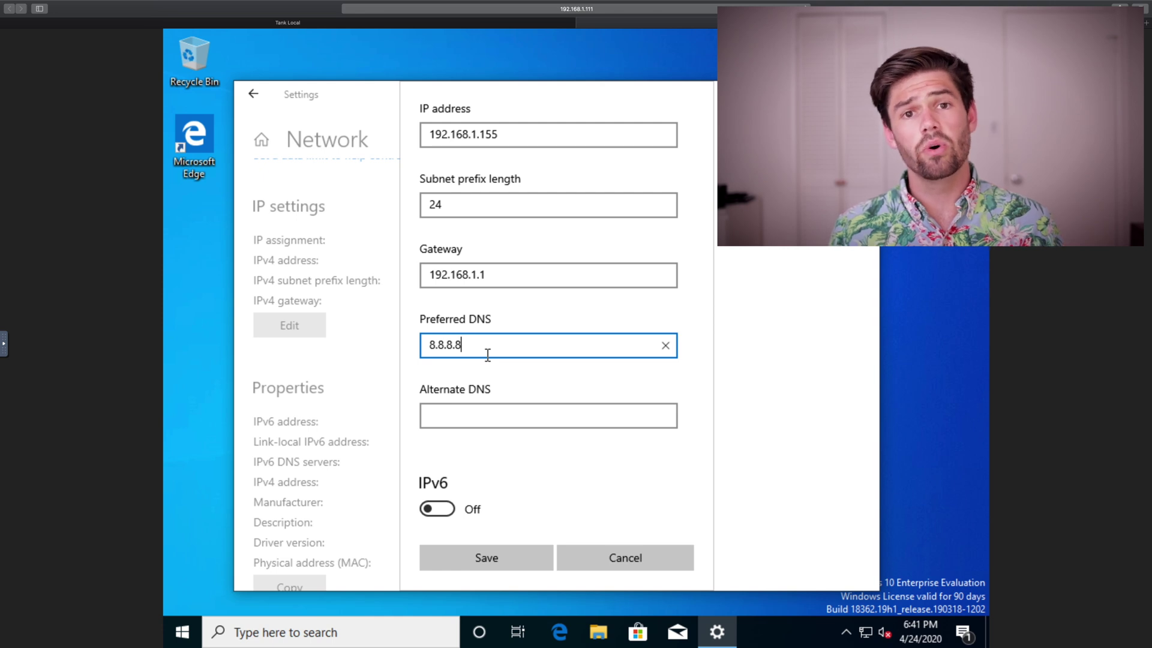
{"action": "left_click", "coordinate": [487, 567]}
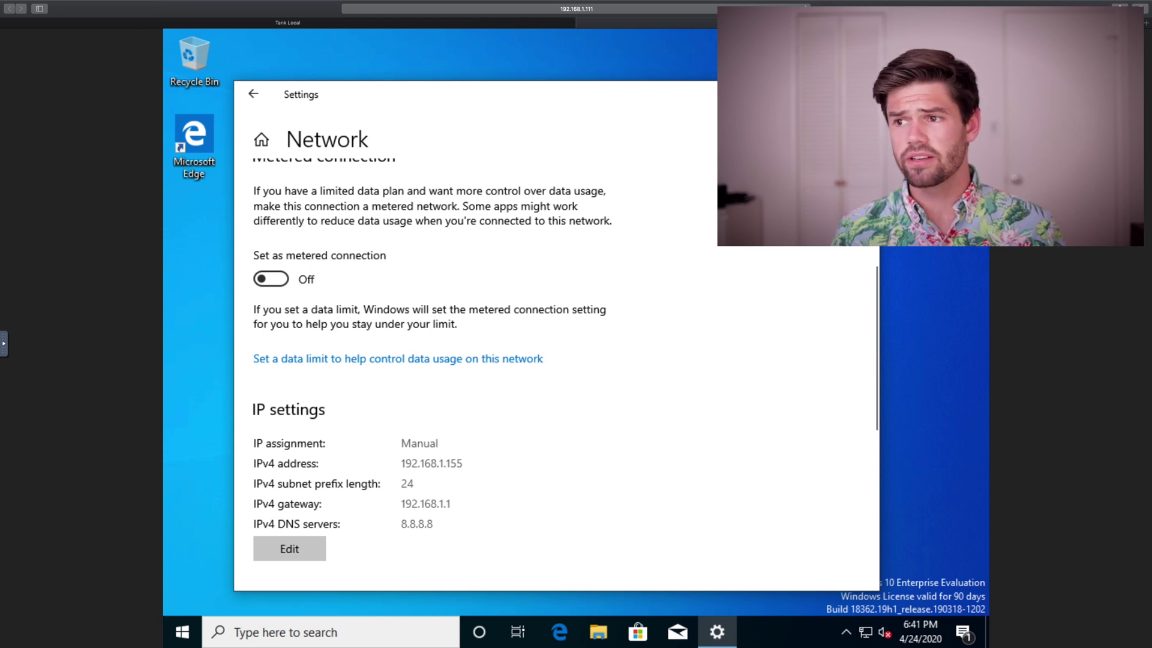
{"action": "left_click", "coordinate": [861, 93]}
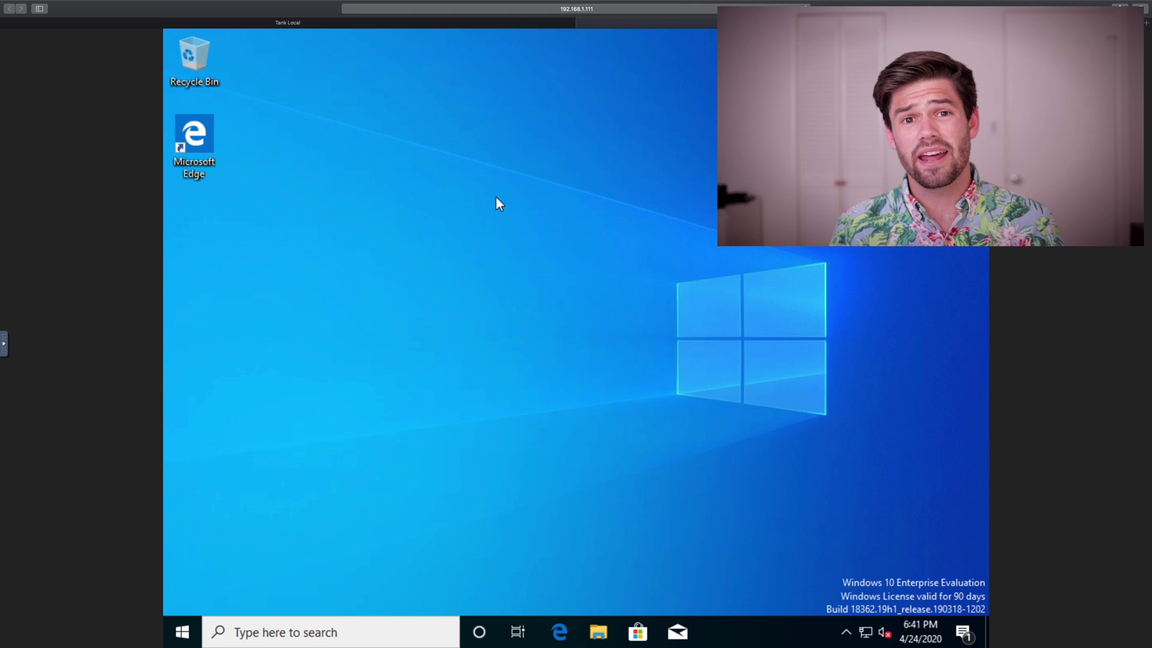
Switch to Microsoft Remote Desktop and add a PC at 192.168.1.155 with the friendly name Win10VM
{"action": "left_click", "coordinate": [276, 24]}
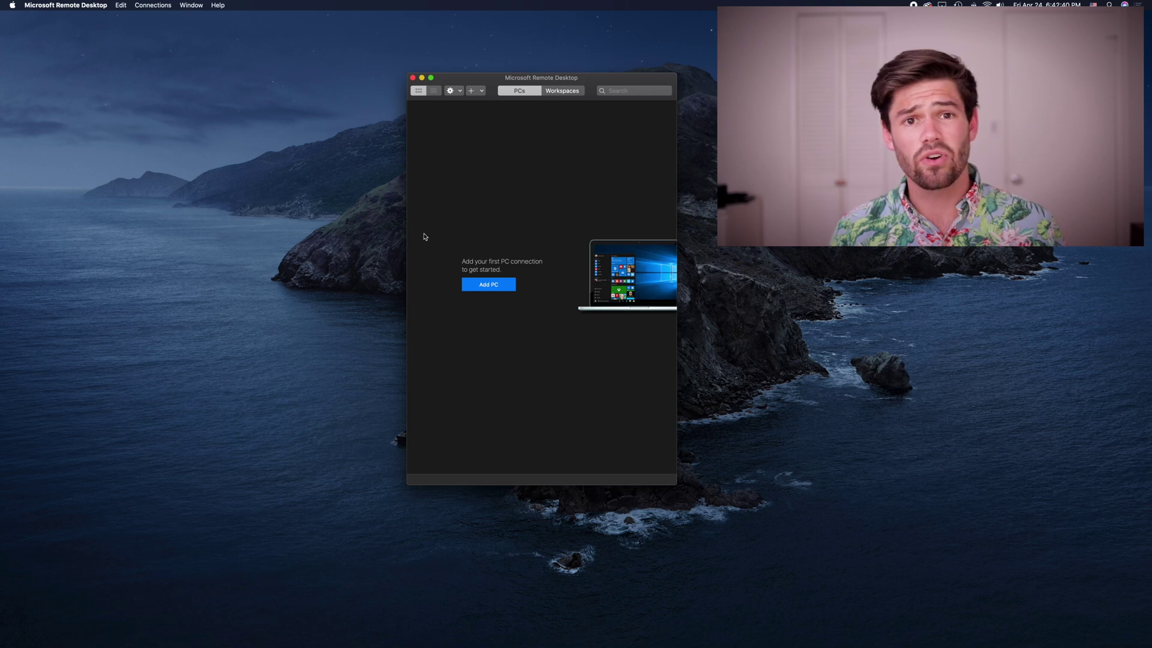
{"action": "left_click", "coordinate": [485, 292]}
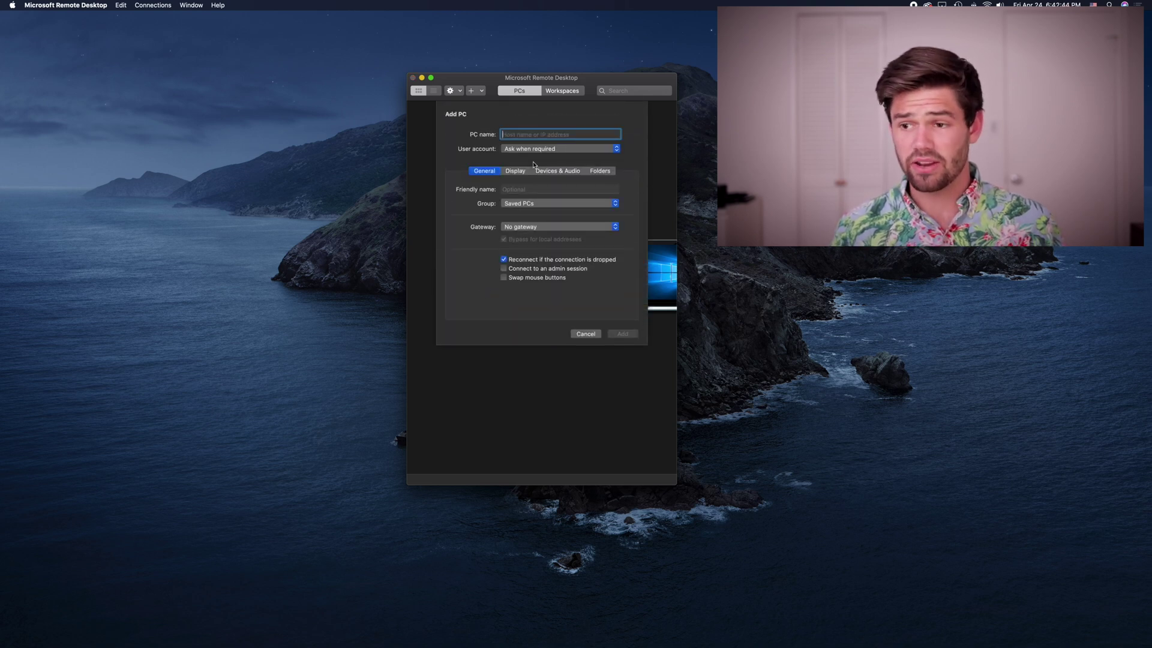
{"action": "type", "text": "192.1"}
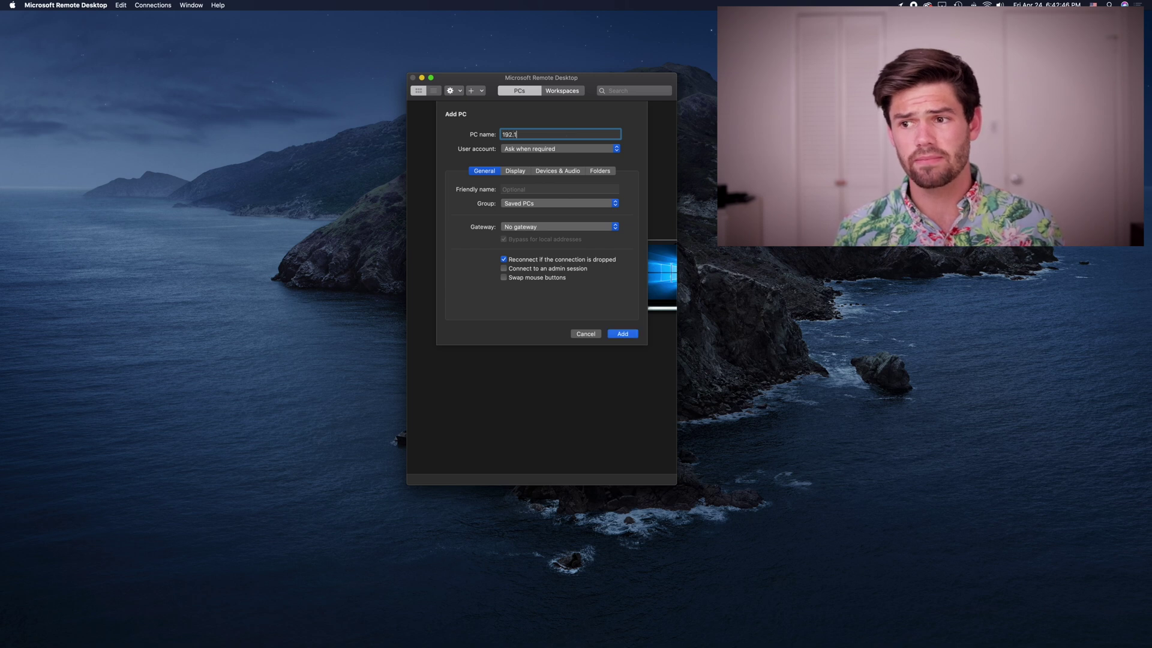
{"action": "type", "text": "68.1.155"}
{"action": "left_click", "coordinate": [541, 187]}
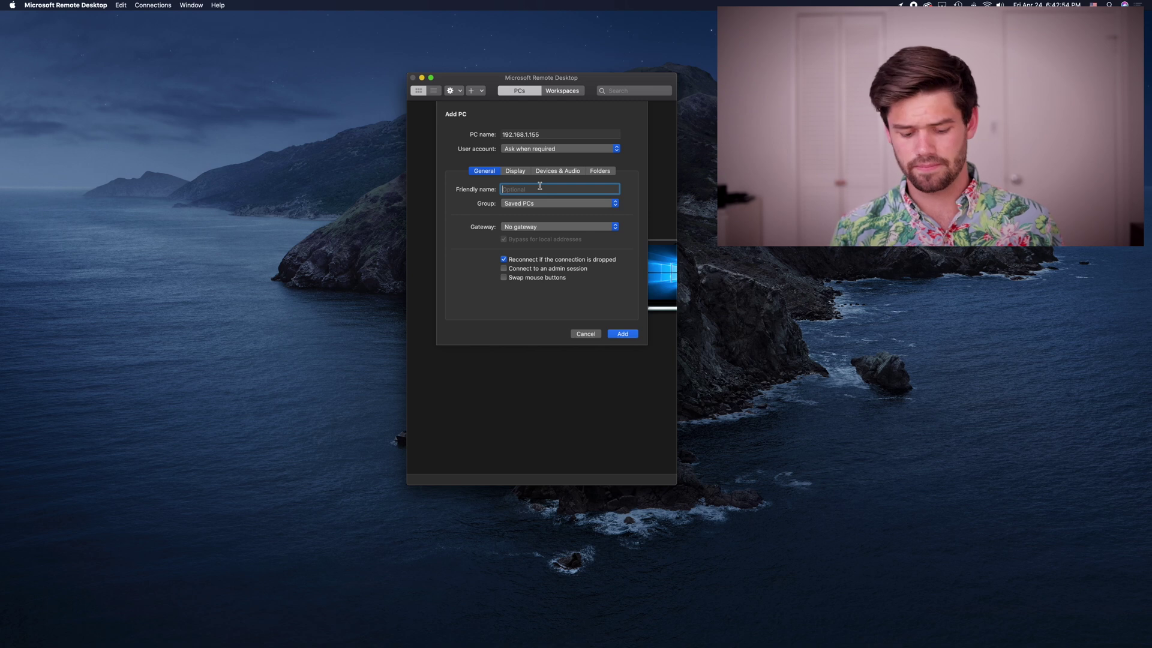
{"action": "type", "text": "Win10VM"}
{"action": "key", "text": "Return"}
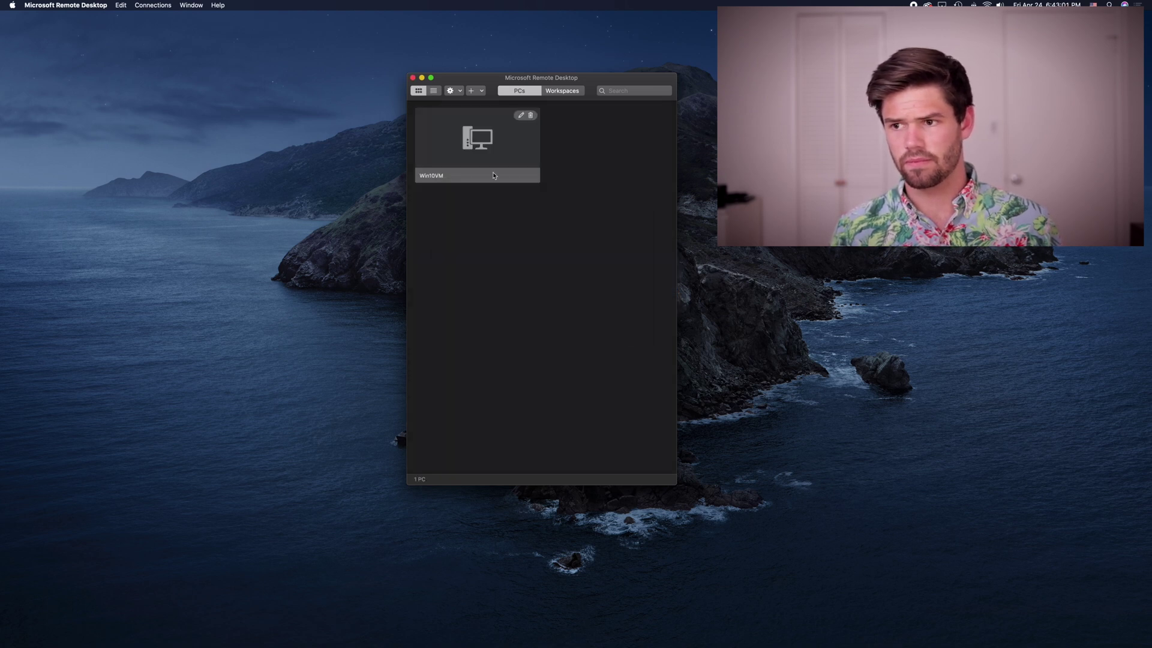
Connect to Win10VM, signing in with the account's username and password
{"action": "double_click", "coordinate": [493, 175]}
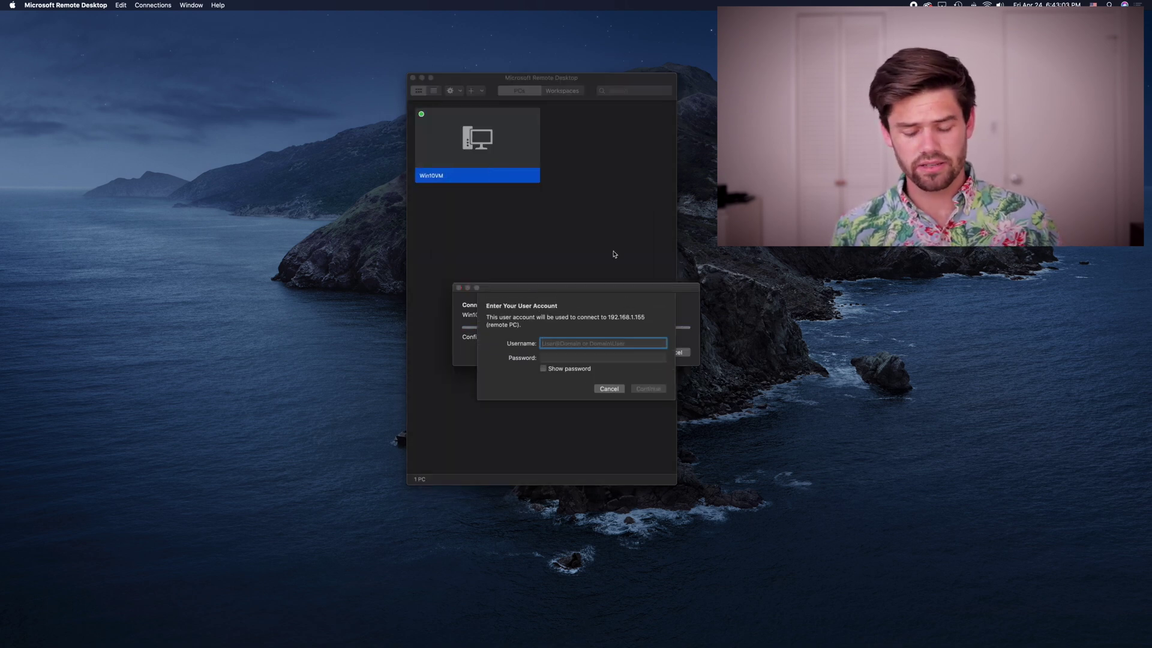
{"action": "type", "text": "Will"}
{"action": "key", "text": "Tab"}
{"action": "type", "text": "p"}
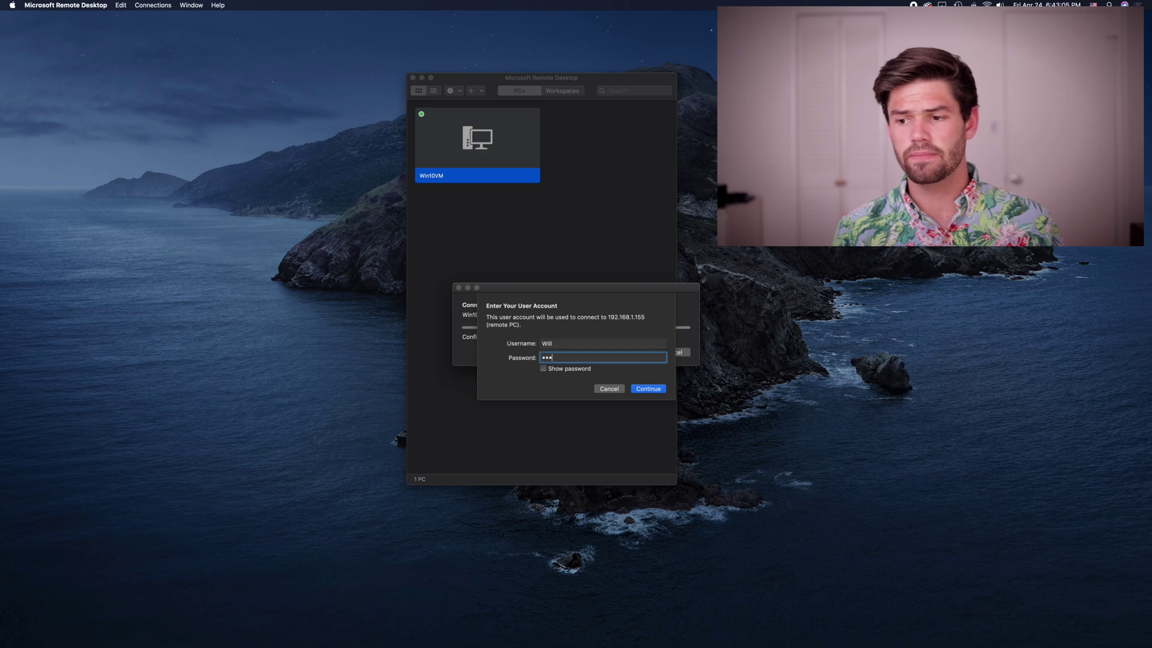
{"action": "type", "text": "••••••"}
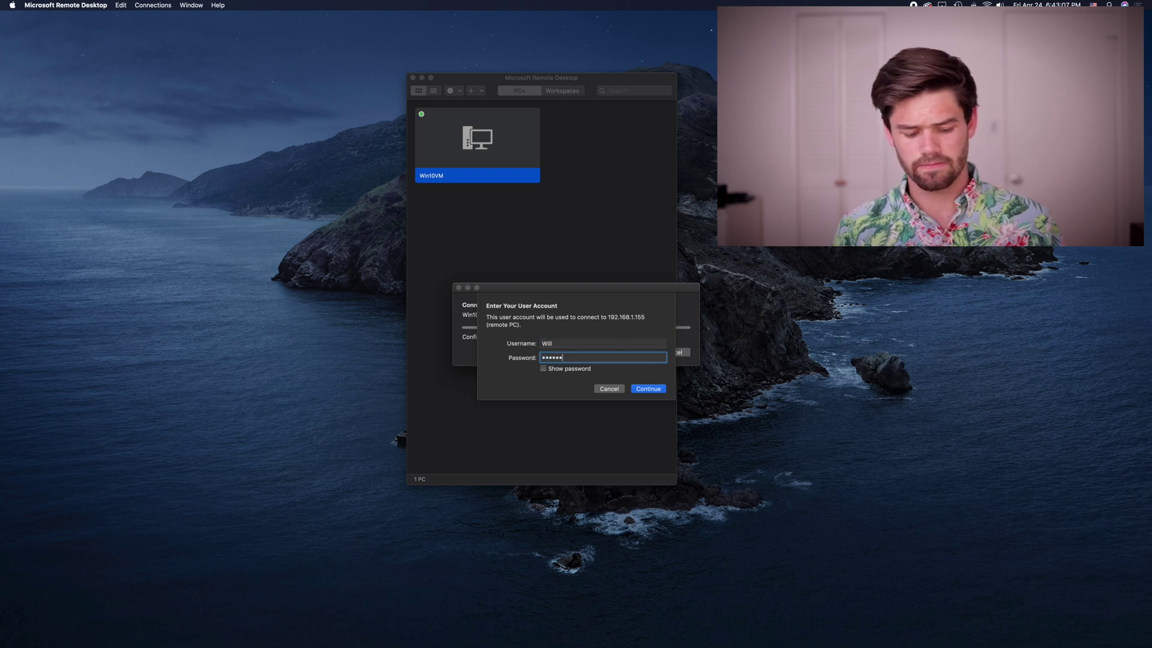
{"action": "key", "text": "Return"}
{"action": "key", "text": "Return"}
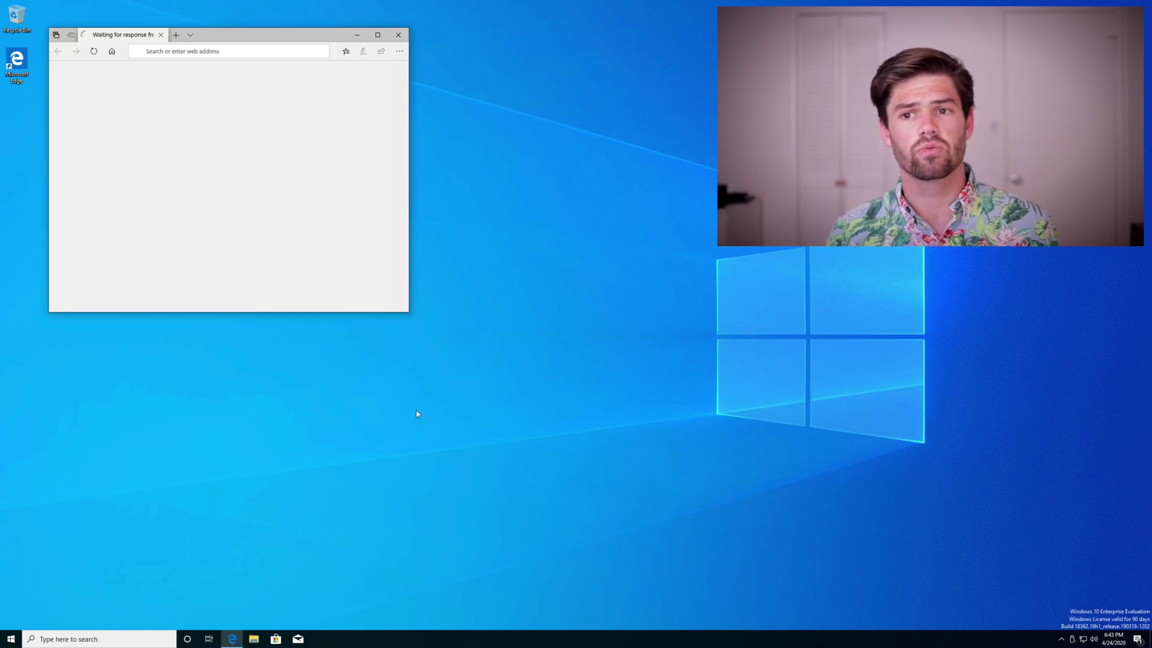
Minimize the Microsoft Edge window in the remote session
{"action": "left_click", "coordinate": [232, 638]}
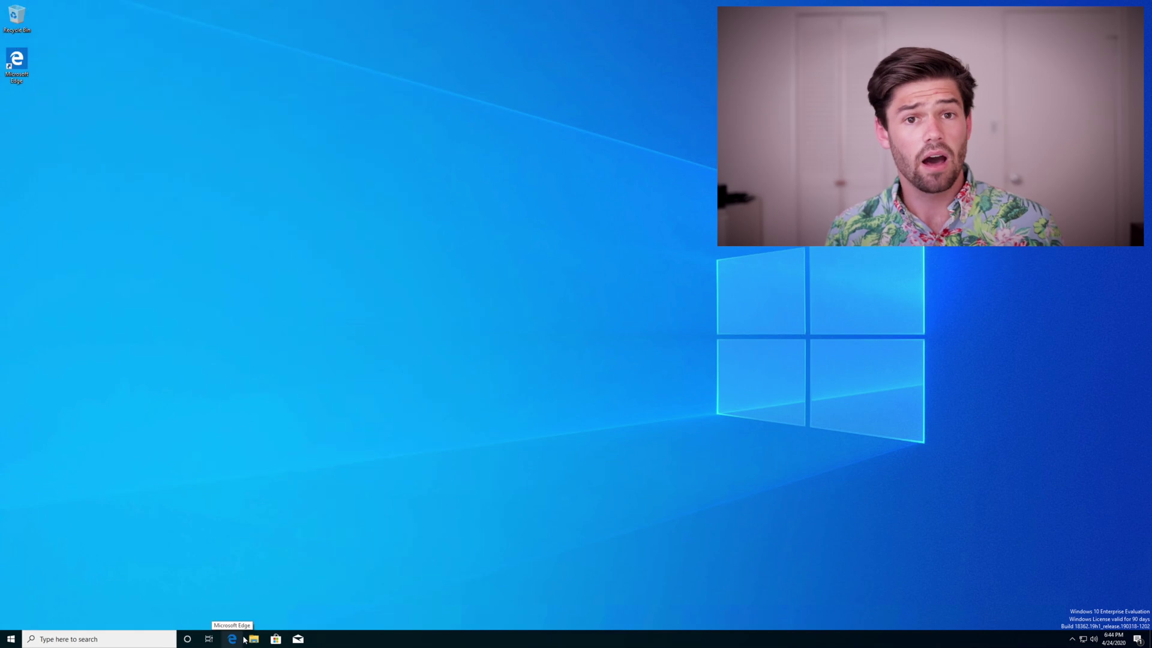